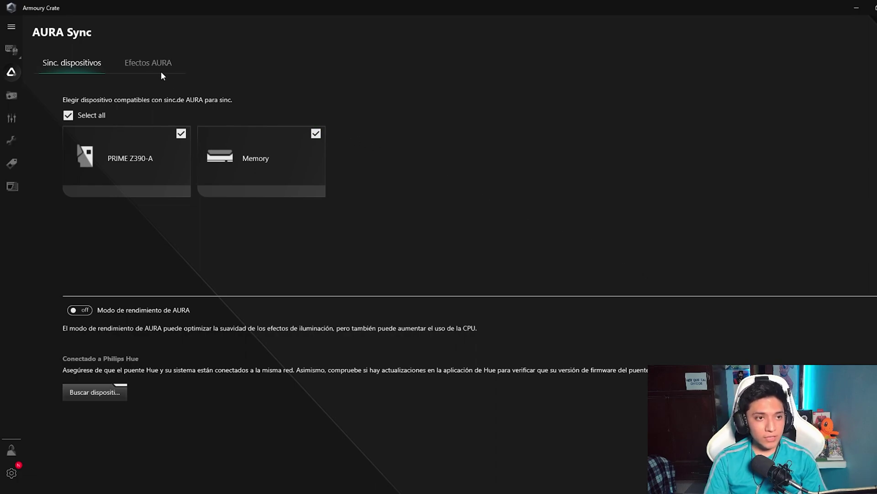
# Step: Apply the Luz Estrobosc AURA effect in red and enable its Aleatorio color option
pyautogui.click(150, 65)
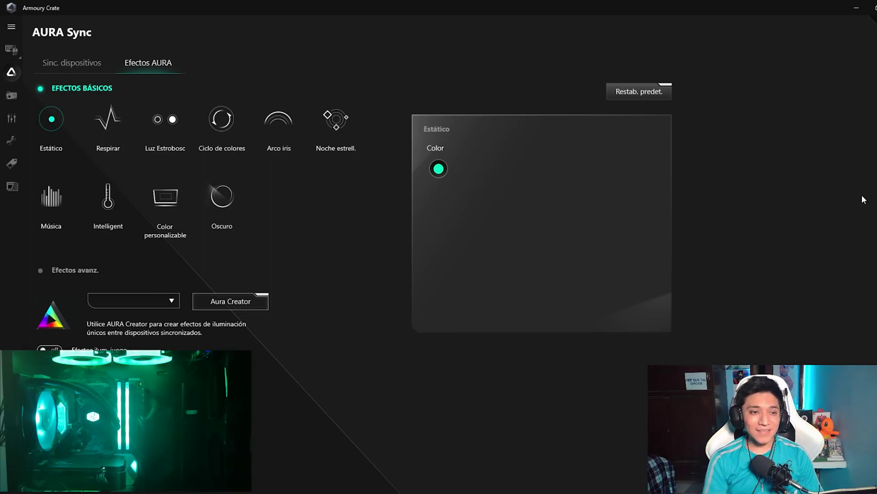
pyautogui.click(157, 123)
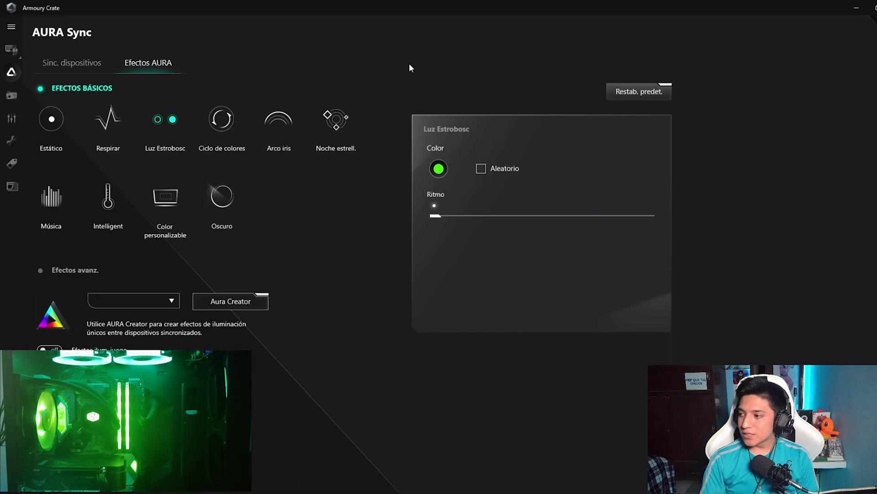
pyautogui.click(437, 174)
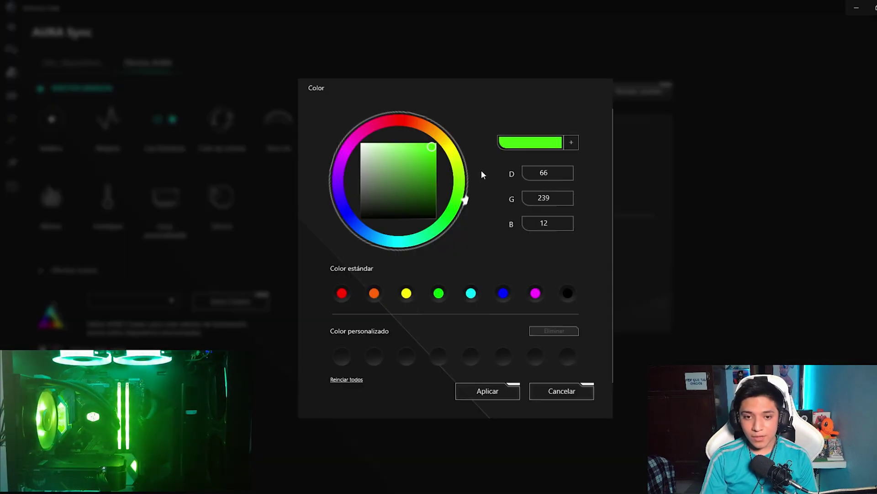
pyautogui.click(396, 118)
pyautogui.click(510, 389)
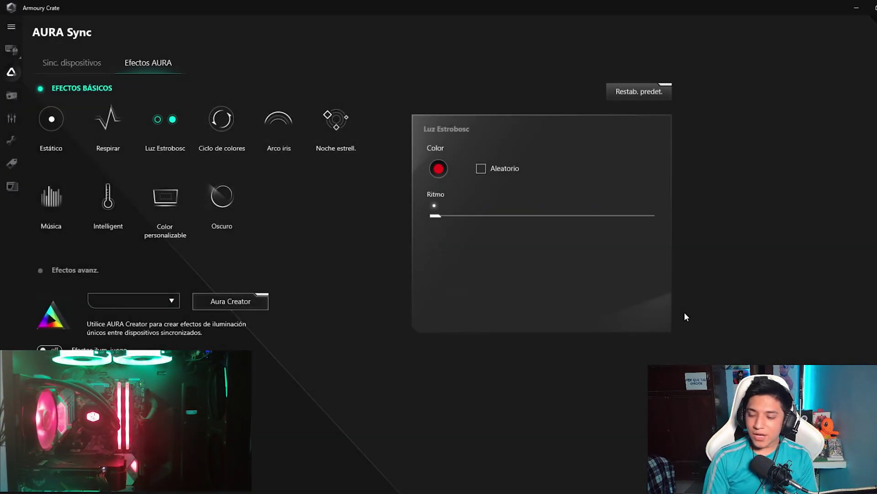
pyautogui.click(481, 169)
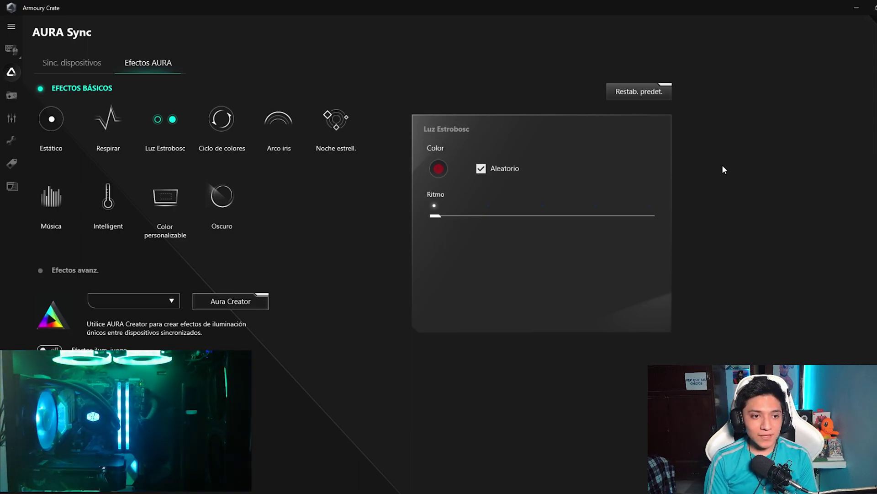
# Step: Apply the Ciclo de colores effect, followed by the Noche estrell. effect
pyautogui.click(221, 119)
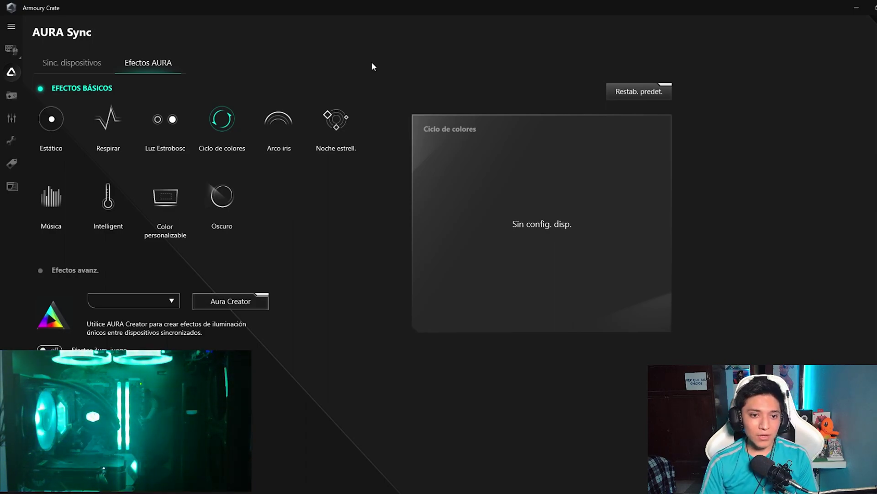
pyautogui.click(336, 123)
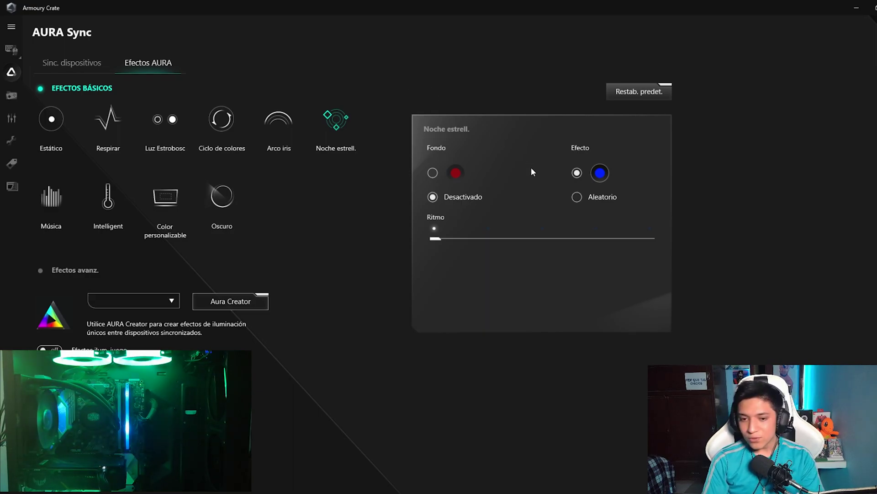
# Step: Try faster Ritmo settings for the Noche estrell. effect up to the maximum, and return it to the minimum
pyautogui.click(476, 240)
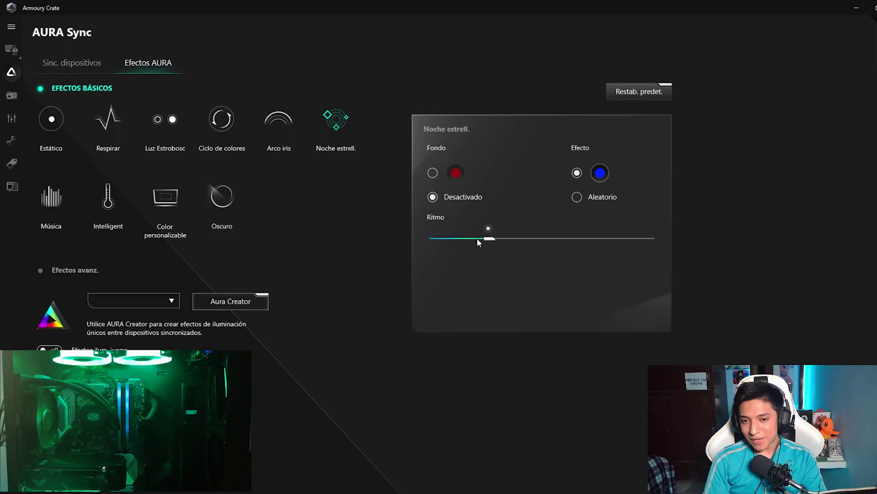
pyautogui.click(642, 239)
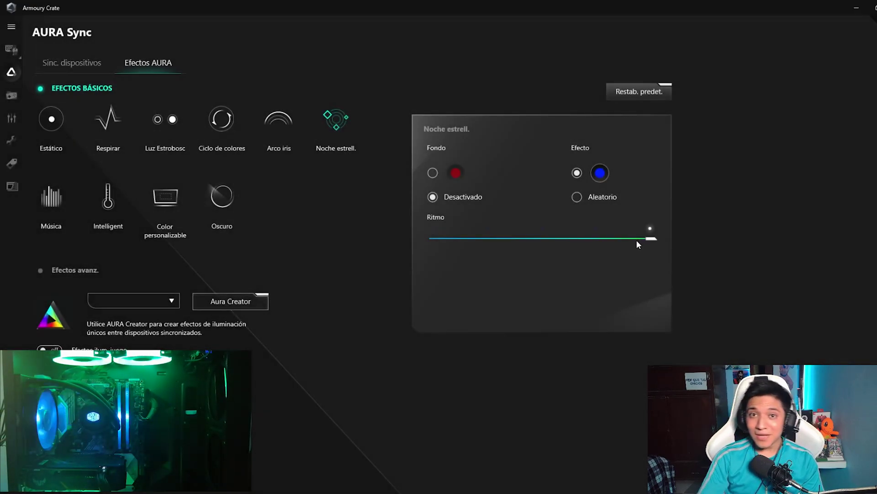
pyautogui.click(433, 239)
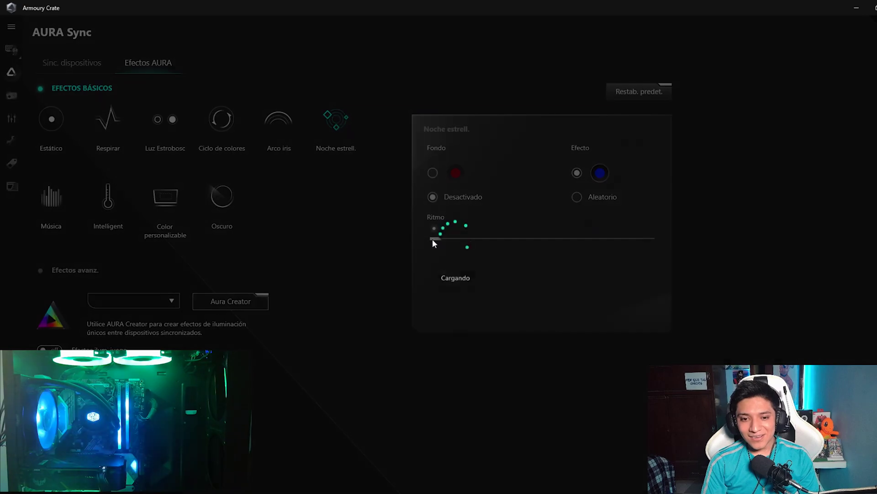
# Step: Set the Efecto color of Noche estrell. to yellow
pyautogui.click(596, 174)
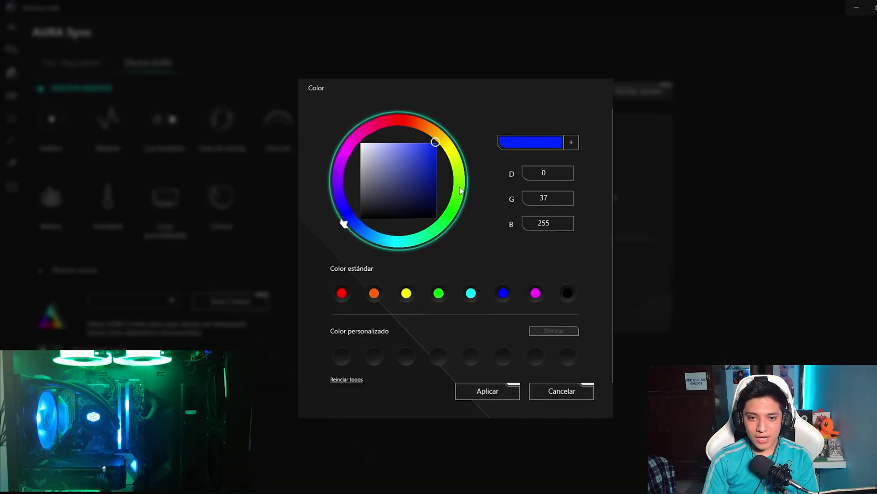
pyautogui.click(460, 153)
pyautogui.click(500, 398)
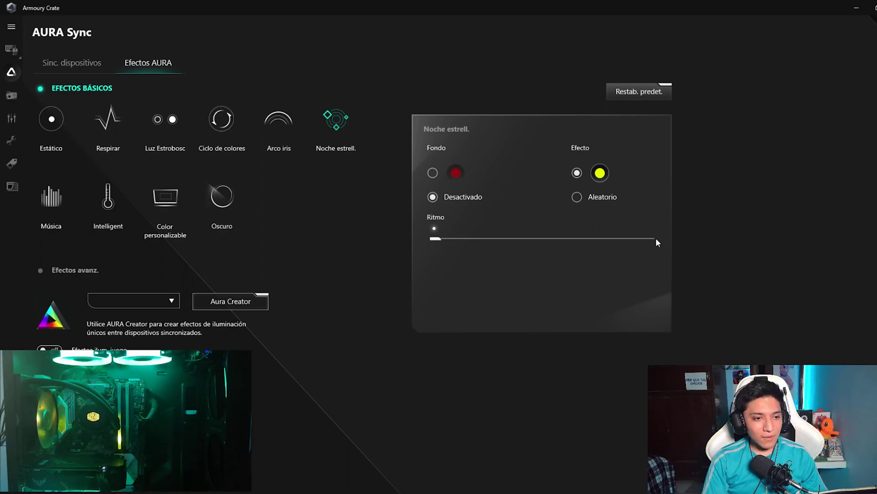
# Step: Apply the Intelligent effect by CPU temperature and set its low point to 41 °C and high point to 60 °C
pyautogui.click(108, 197)
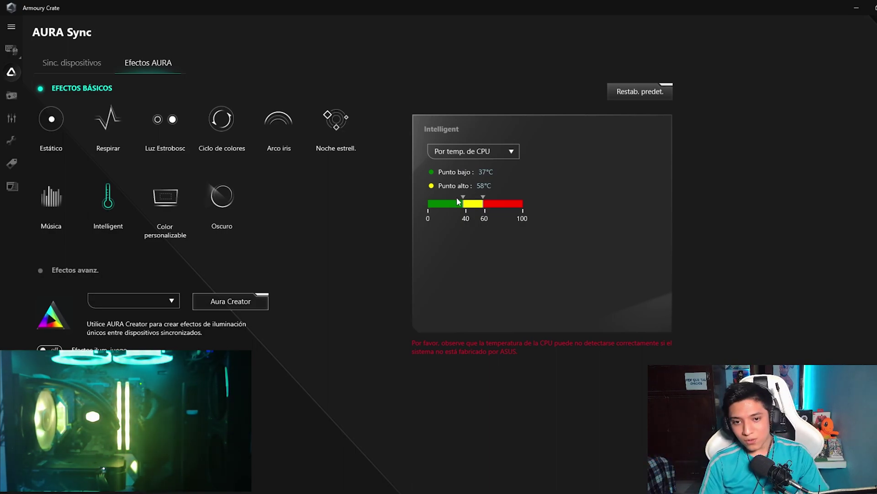
pyautogui.moveTo(462, 197)
pyautogui.mouseDown()
pyautogui.moveTo(454, 199)
pyautogui.moveTo(478, 198)
pyautogui.moveTo(462, 199)
pyautogui.mouseUp()
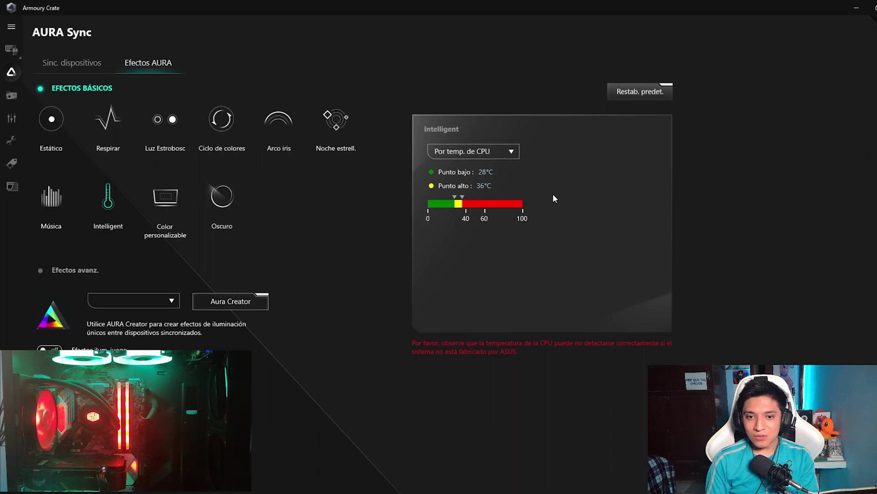
pyautogui.moveTo(467, 200)
pyautogui.mouseDown()
pyautogui.moveTo(485, 189)
pyautogui.moveTo(467, 198)
pyautogui.mouseUp()
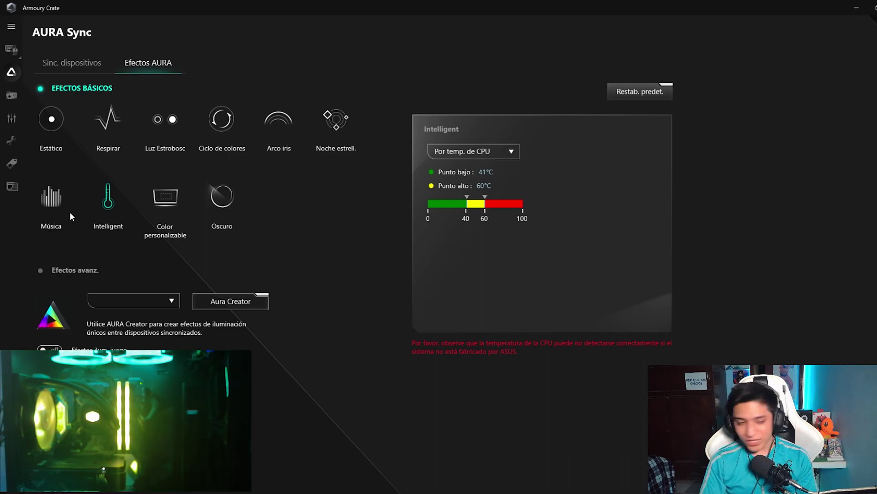
# Step: Apply the Música effect with its single color set to red, and switch its color mode to Ciclo de colores
pyautogui.click(48, 207)
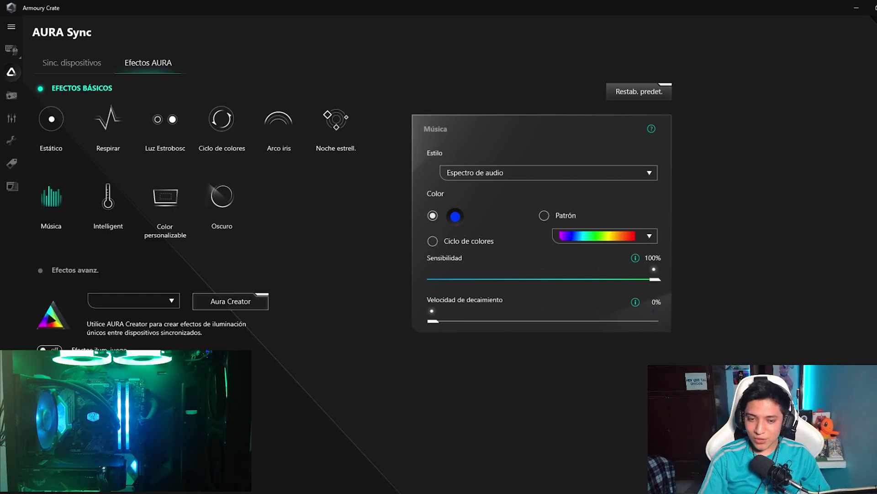
pyautogui.click(456, 216)
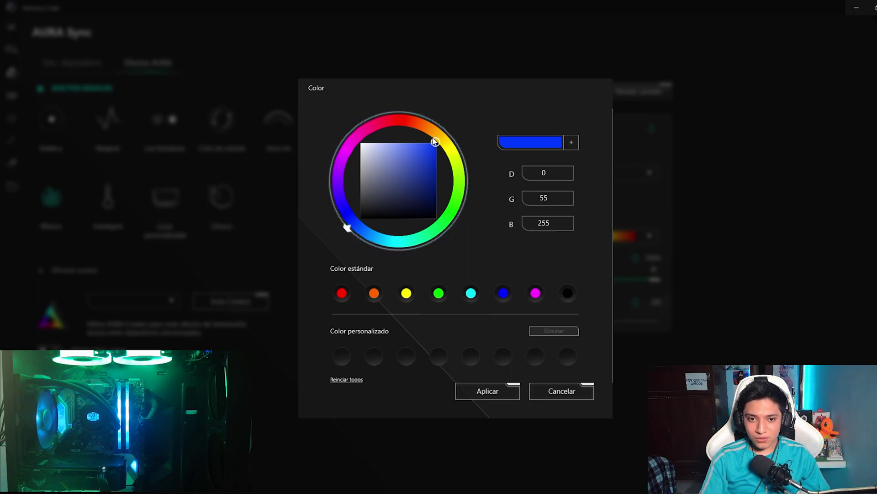
pyautogui.moveTo(348, 223); pyautogui.dragTo(340, 143)
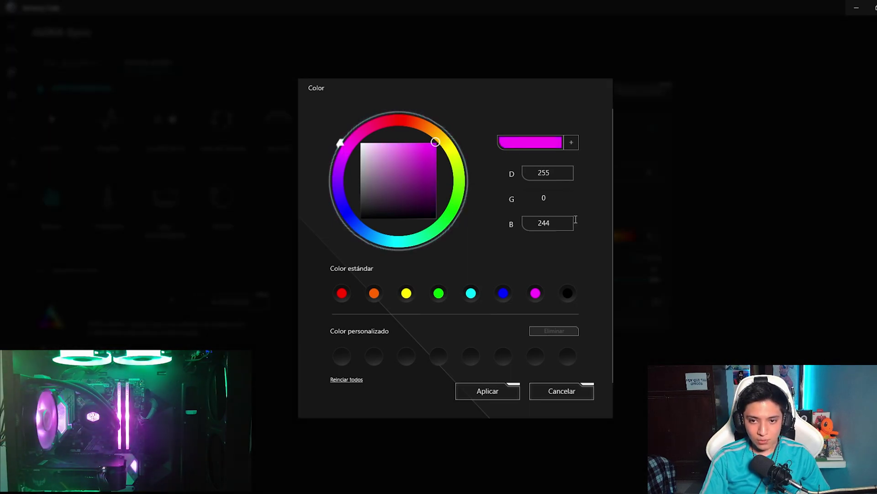
pyautogui.moveTo(389, 121); pyautogui.dragTo(406, 118)
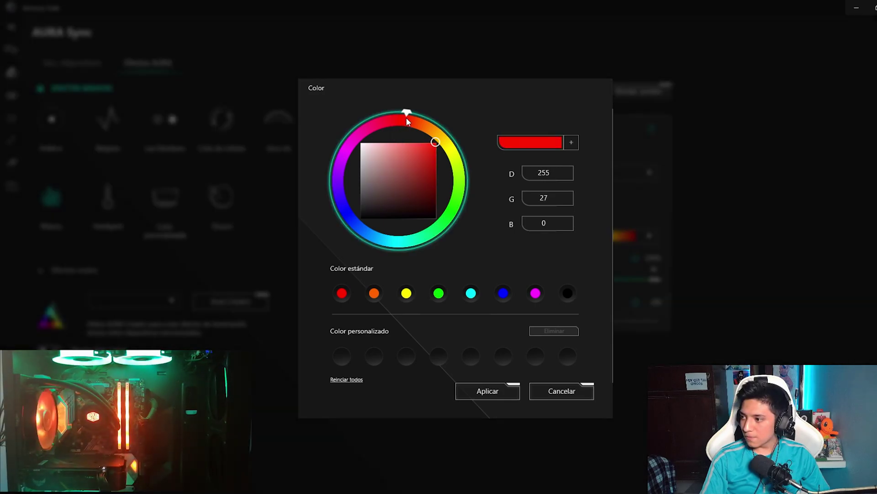
pyautogui.click(492, 395)
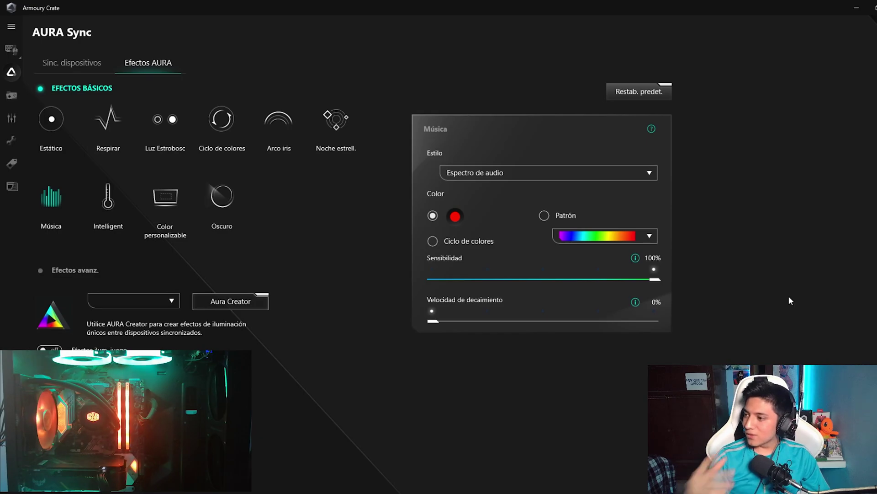
pyautogui.click(543, 217)
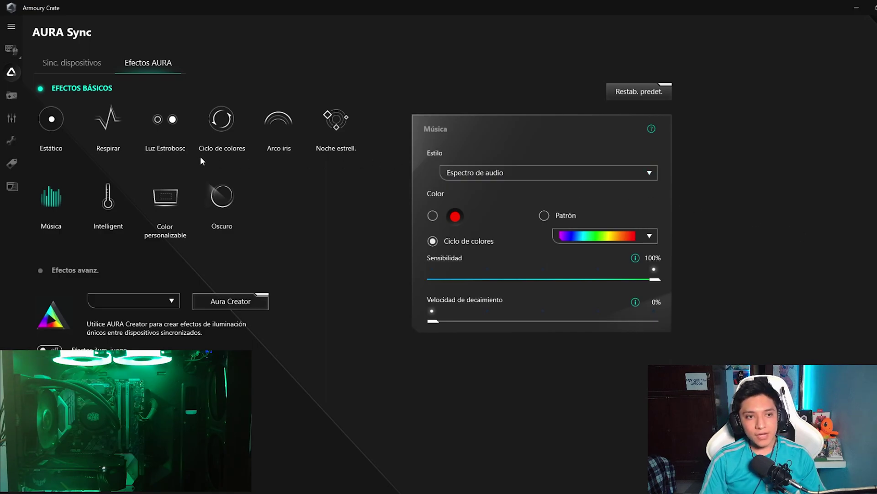
# Step: Apply the Respirar effect with Aleatorio turned off and the Ritmo lowered to its minimum
pyautogui.click(116, 123)
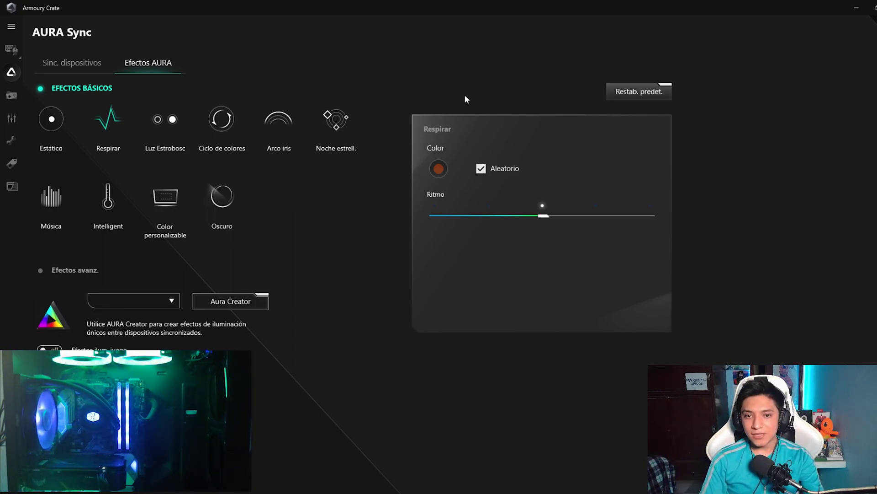
pyautogui.click(482, 170)
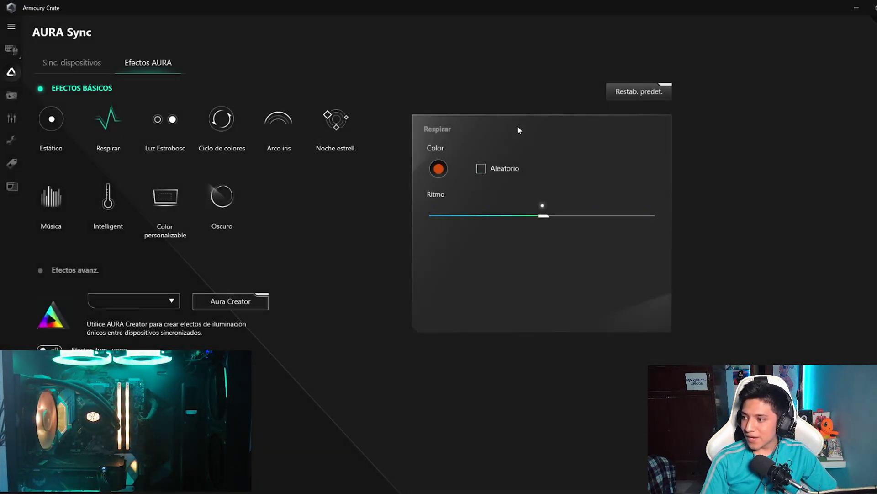
pyautogui.moveTo(543, 215); pyautogui.dragTo(434, 215)
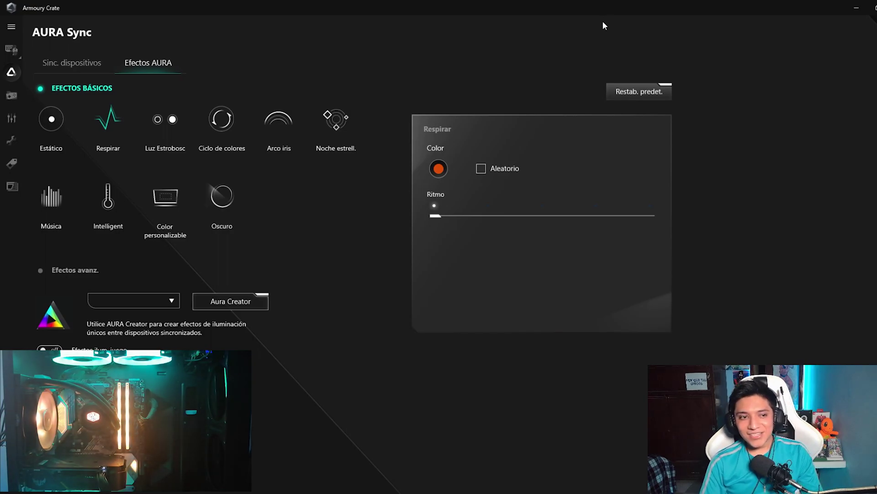
# Step: Apply the Estático effect and choose a turquoise color for it
pyautogui.click(56, 118)
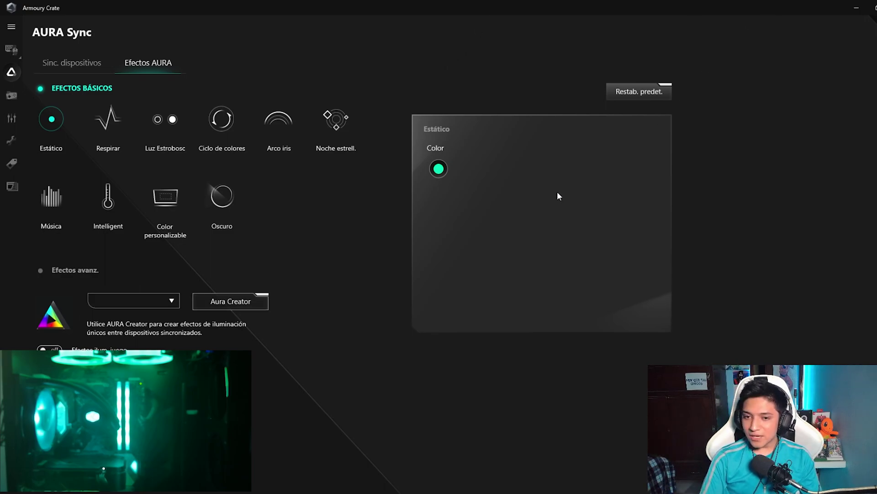
pyautogui.click(440, 169)
pyautogui.click(417, 247)
pyautogui.click(484, 396)
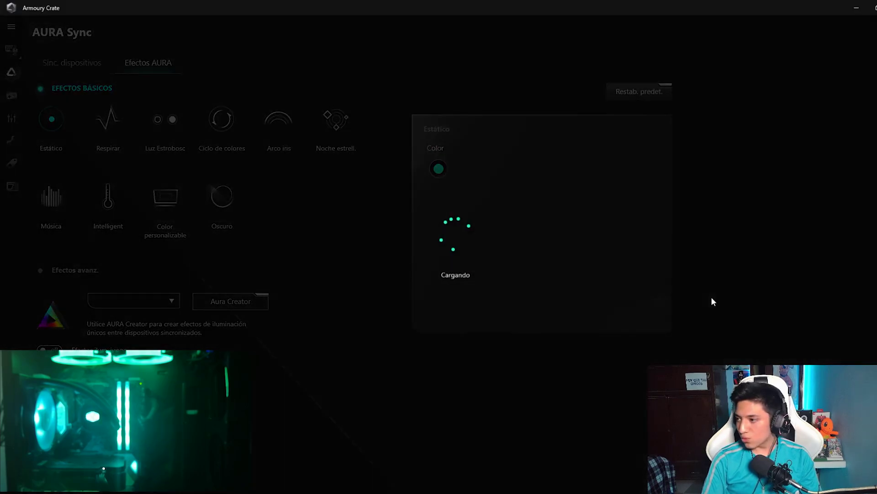